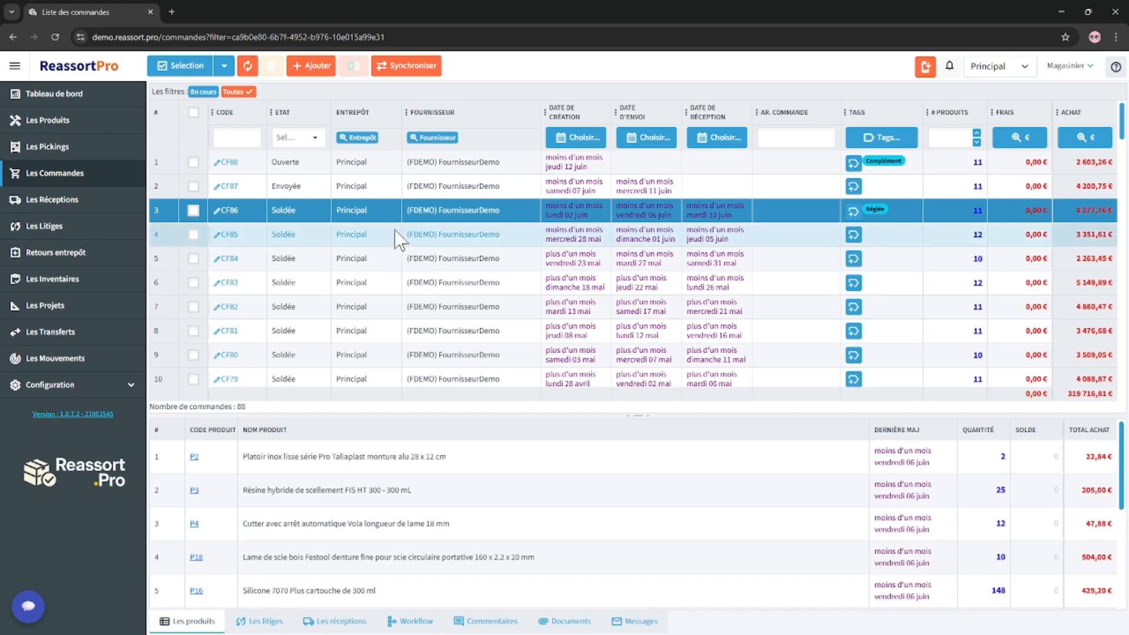
Apply the Réglée tag to the fourth order in the supplier order list.
click(396, 240)
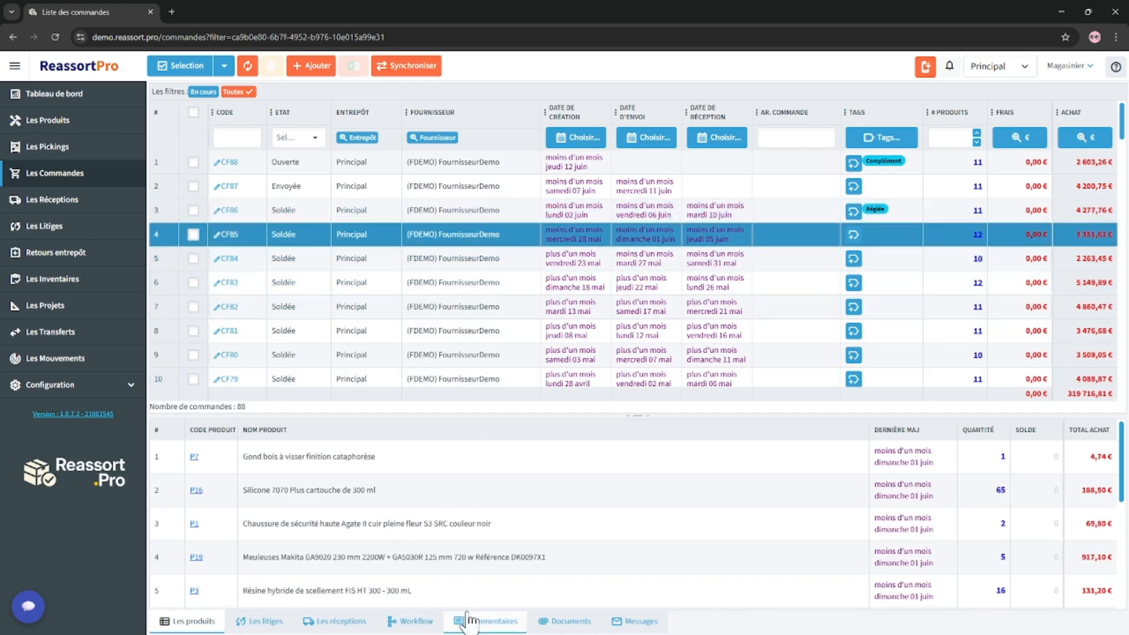
click(853, 235)
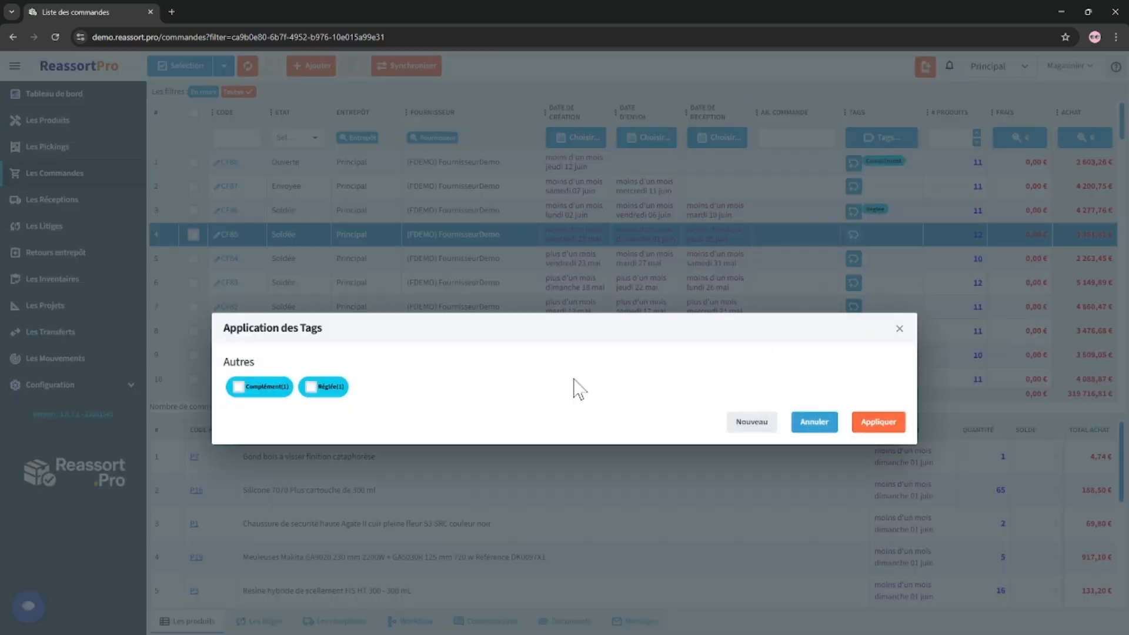
click(311, 386)
click(891, 423)
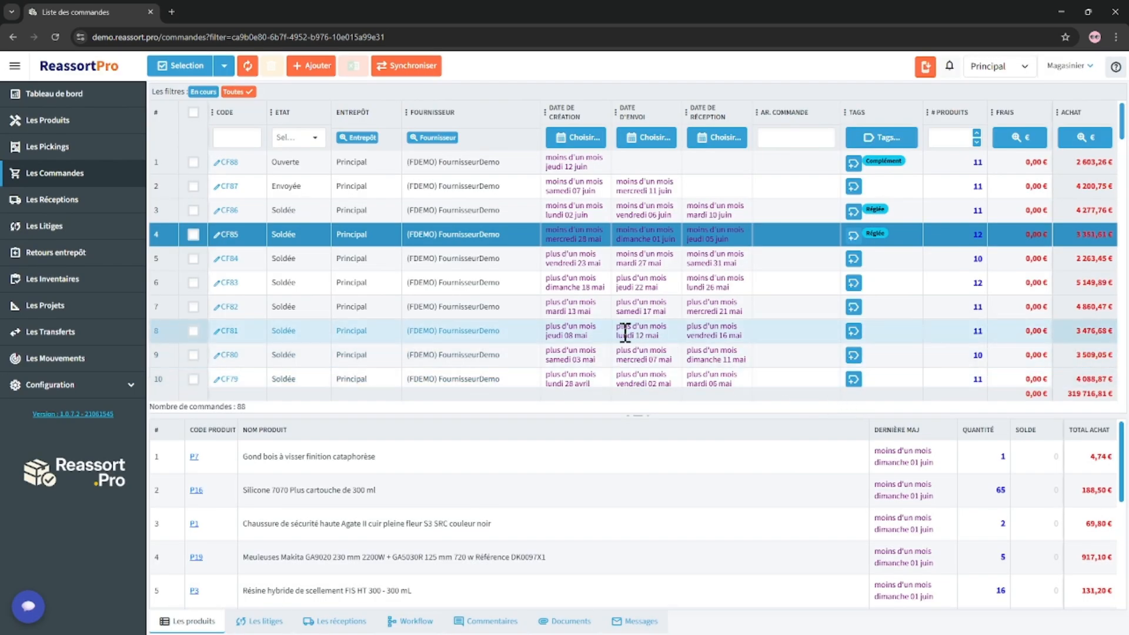
Select the fifth order and look over the order list with its state and warehouse filter options.
click(437, 258)
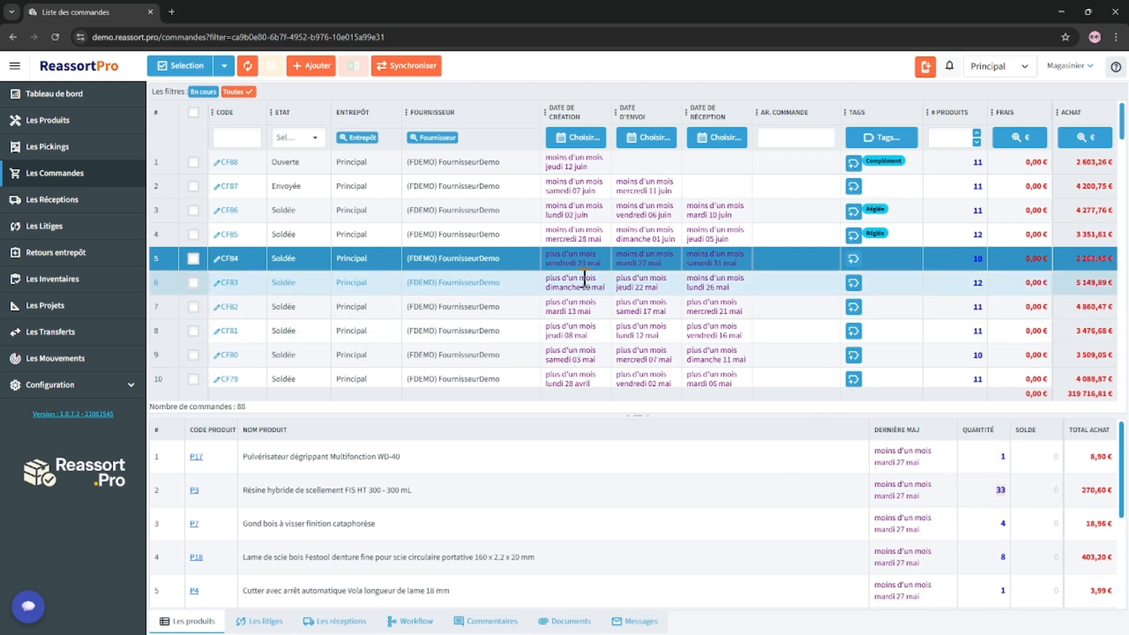
scroll(309, 219, down, 5)
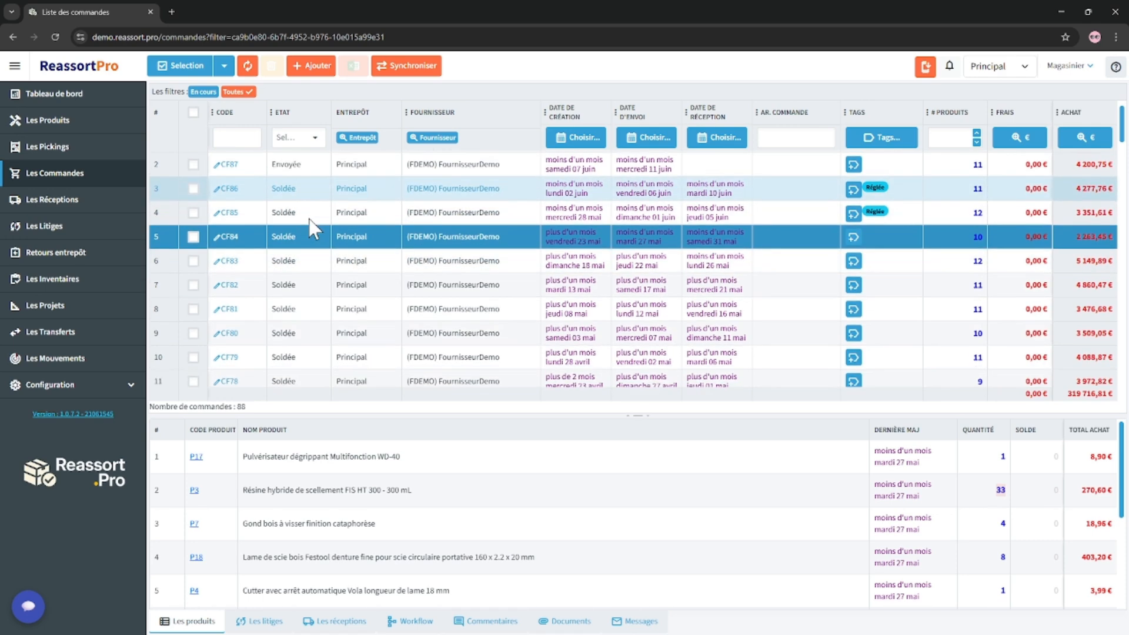
scroll(309, 219, up, 5)
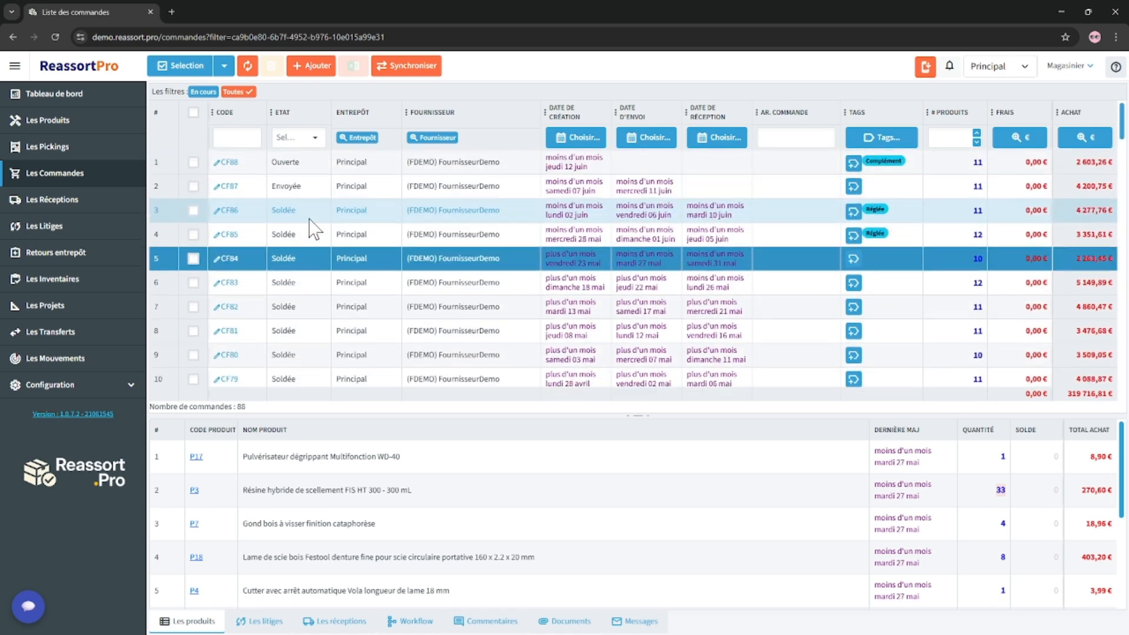
click(310, 139)
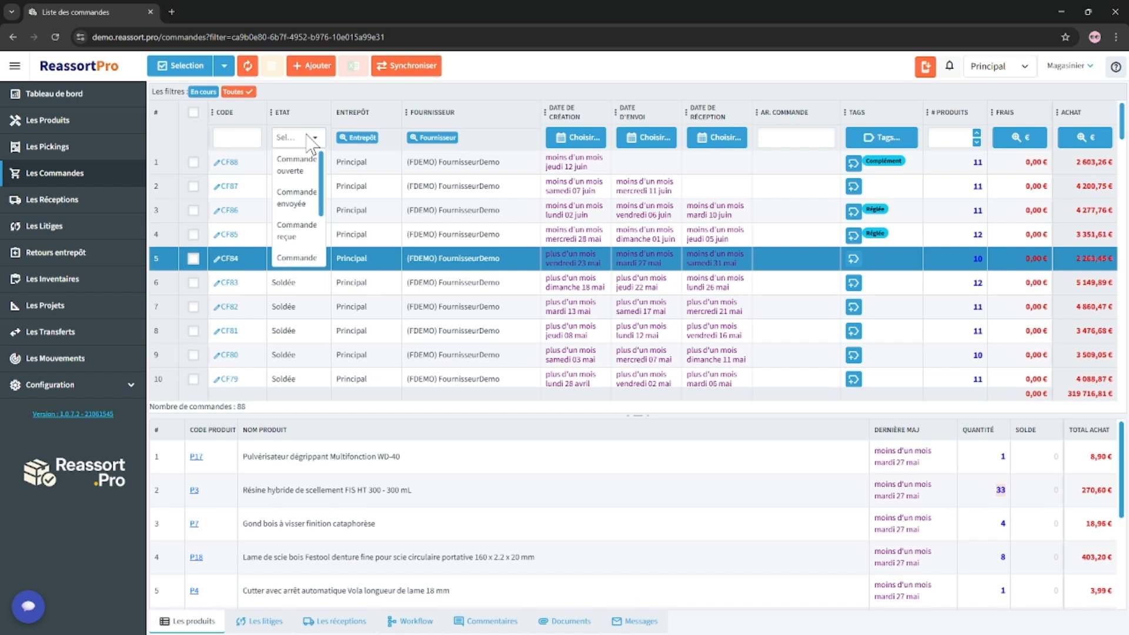
click(369, 137)
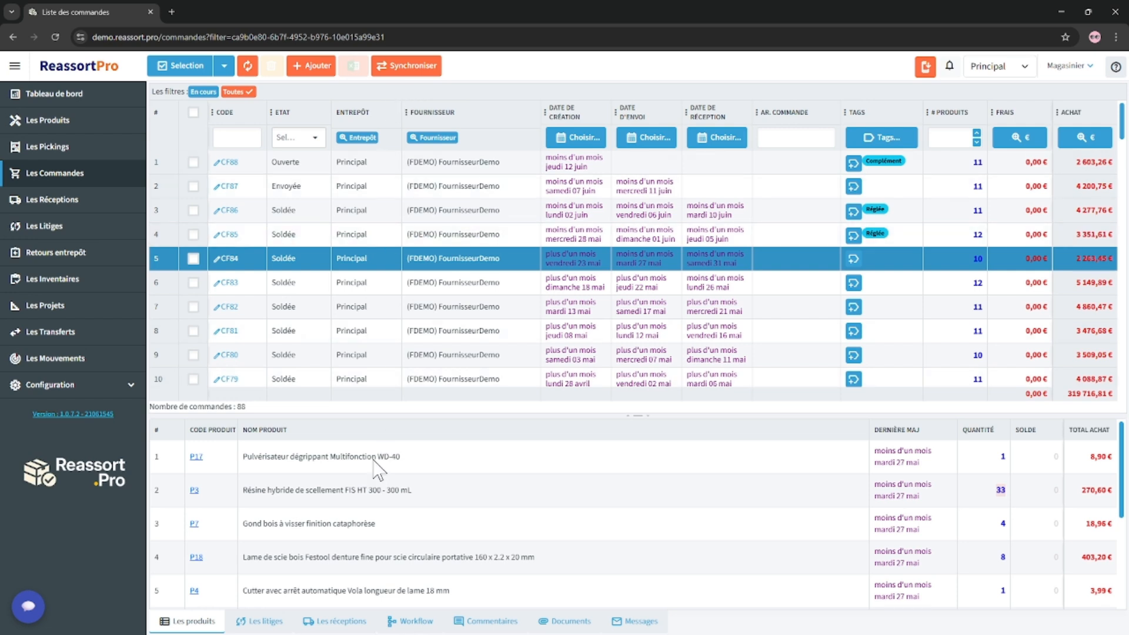
View the fifth order's workflow and its disputes, ending on the workflow.
click(420, 623)
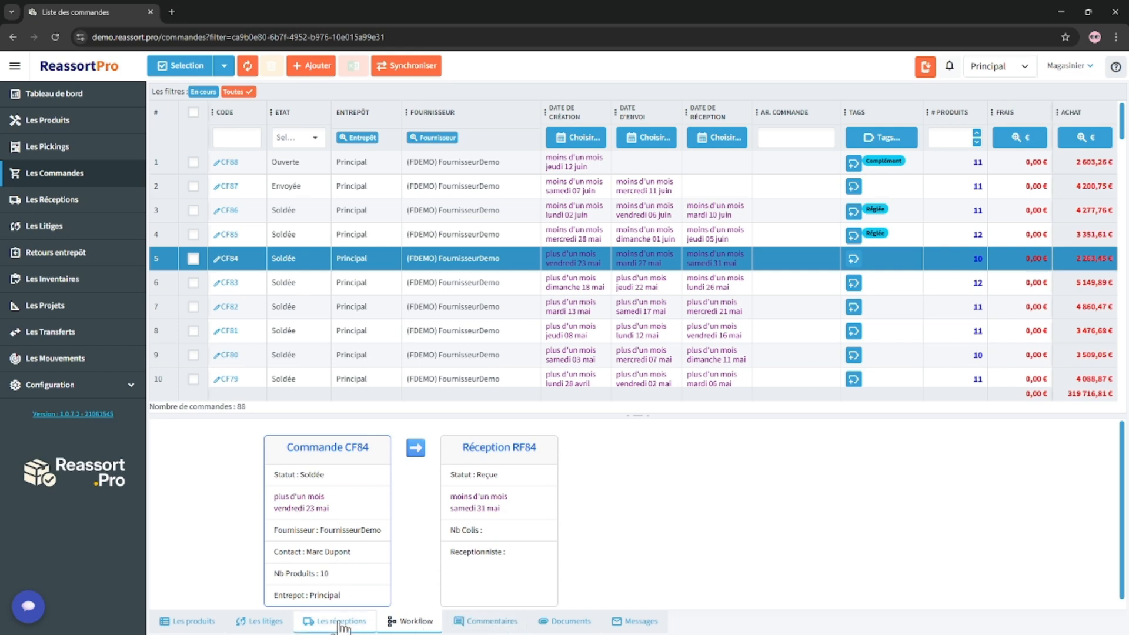
click(273, 624)
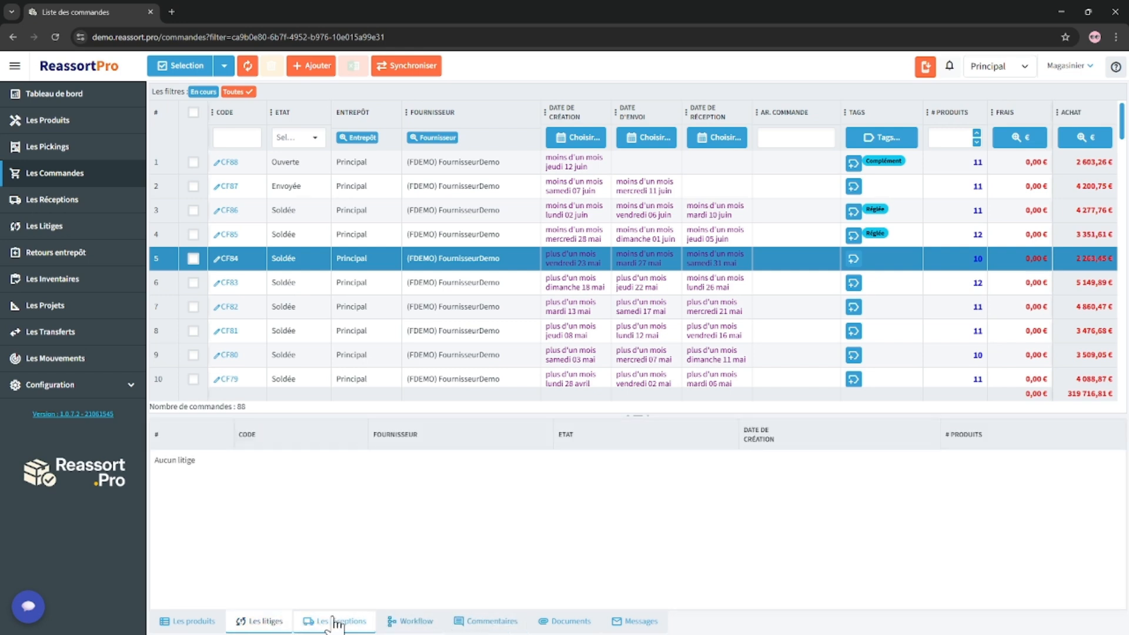
click(417, 621)
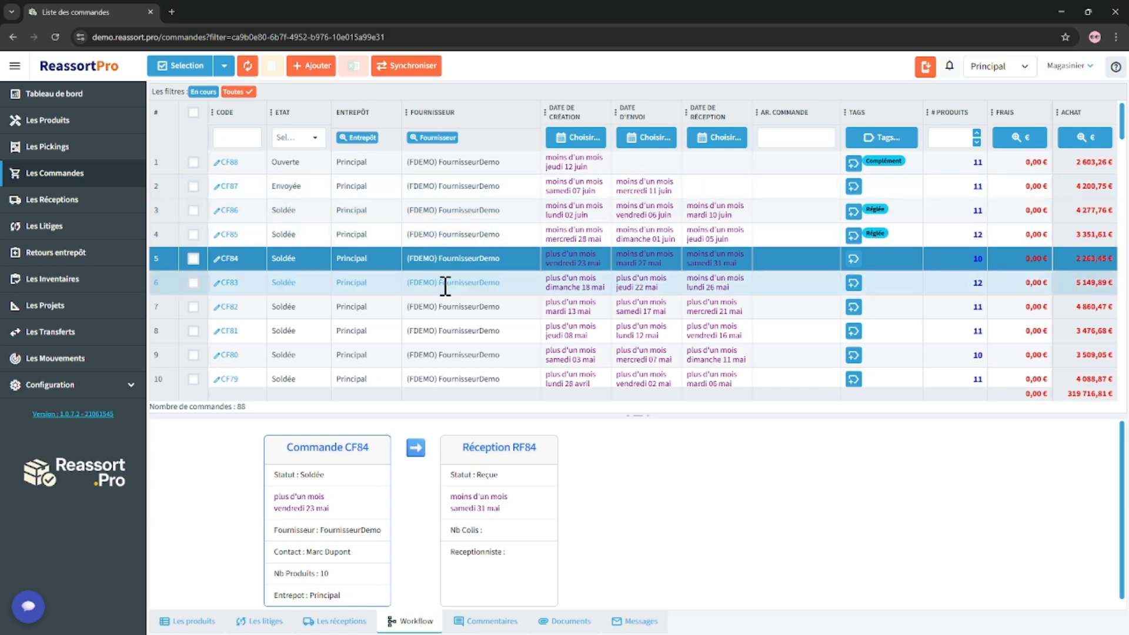
Select the open order in the first row of the list and open its detail page.
click(193, 163)
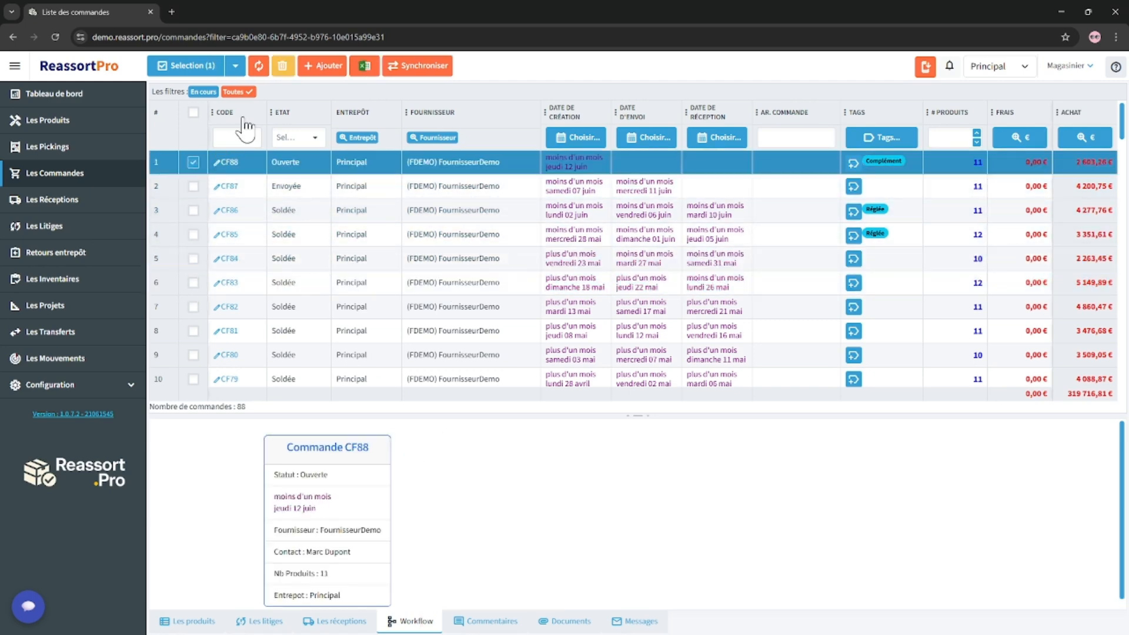
click(282, 66)
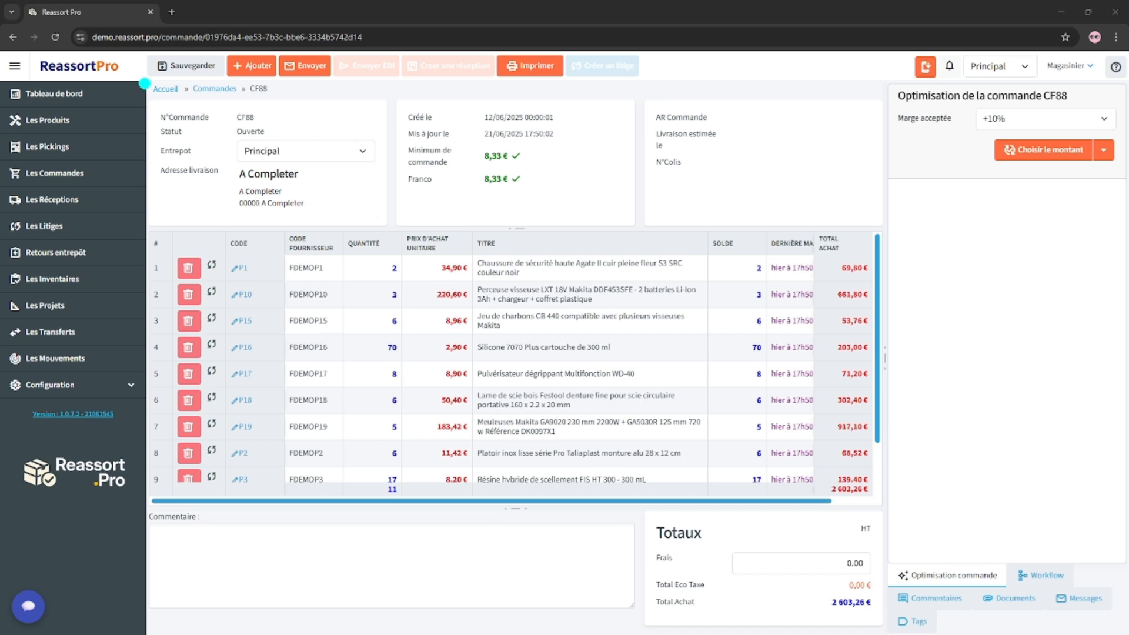
drag(149, 88, 882, 226)
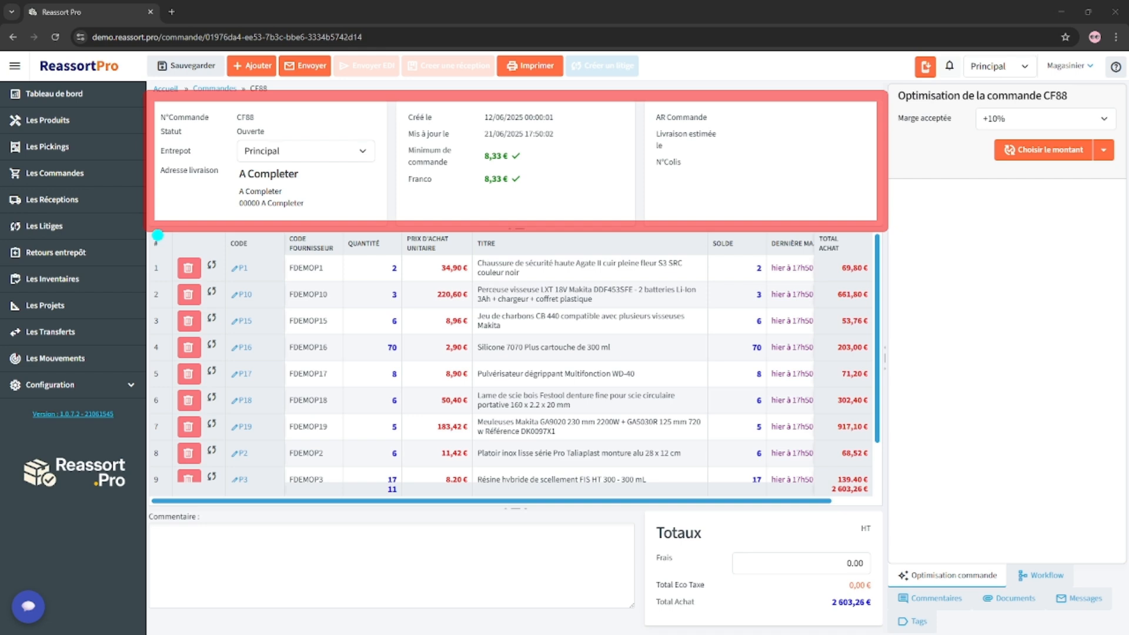
drag(148, 230, 886, 509)
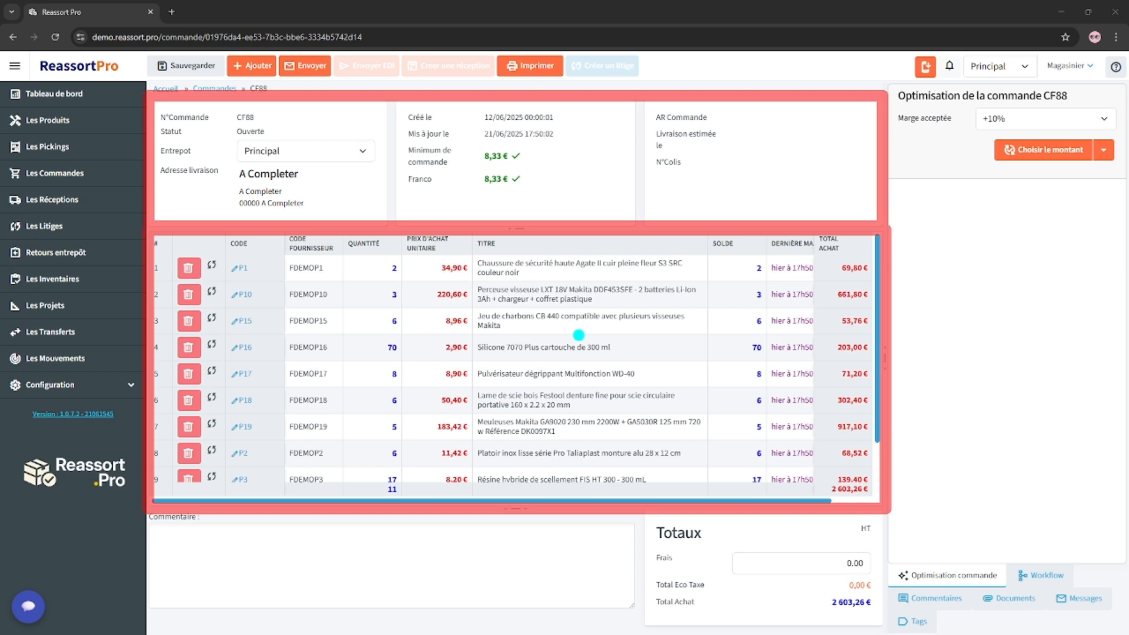
drag(153, 513, 885, 631)
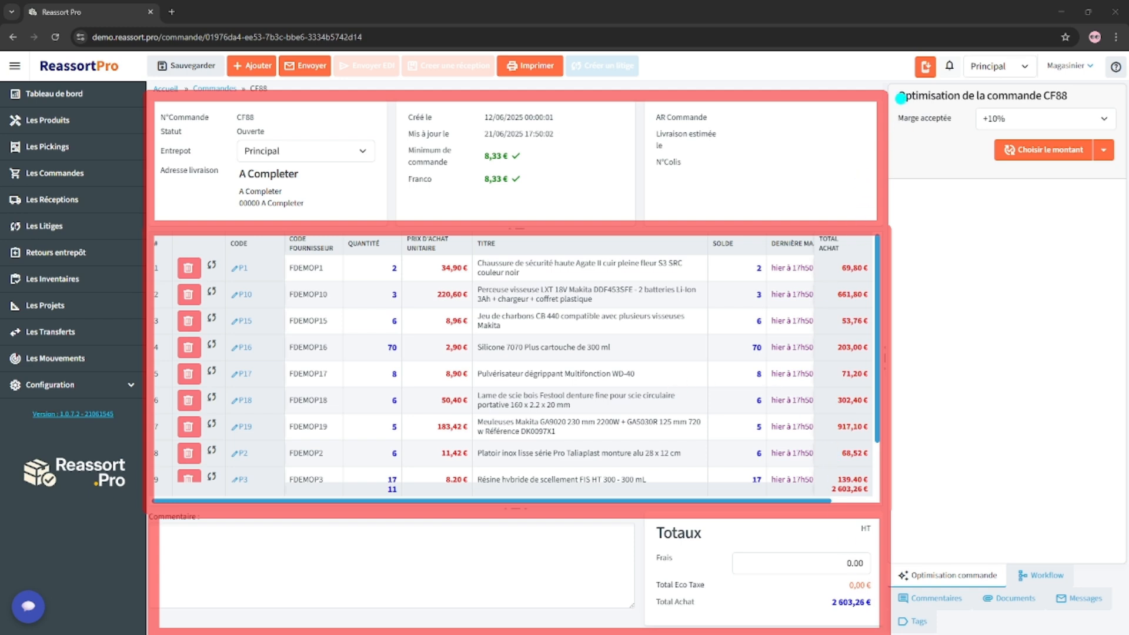
drag(885, 90, 1120, 628)
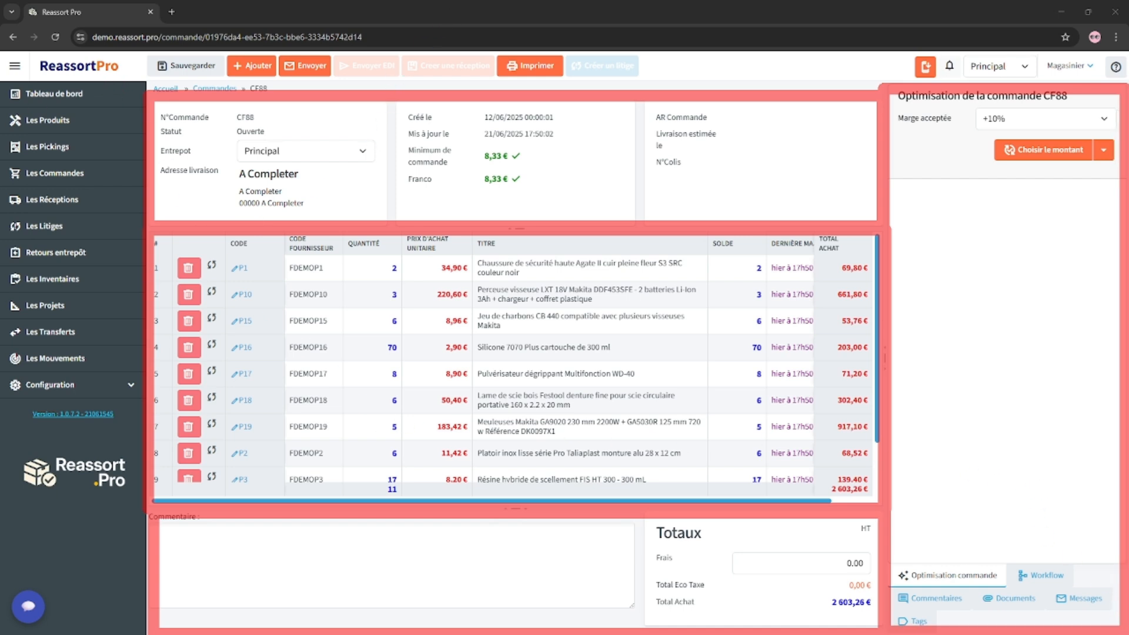
key(Escape)
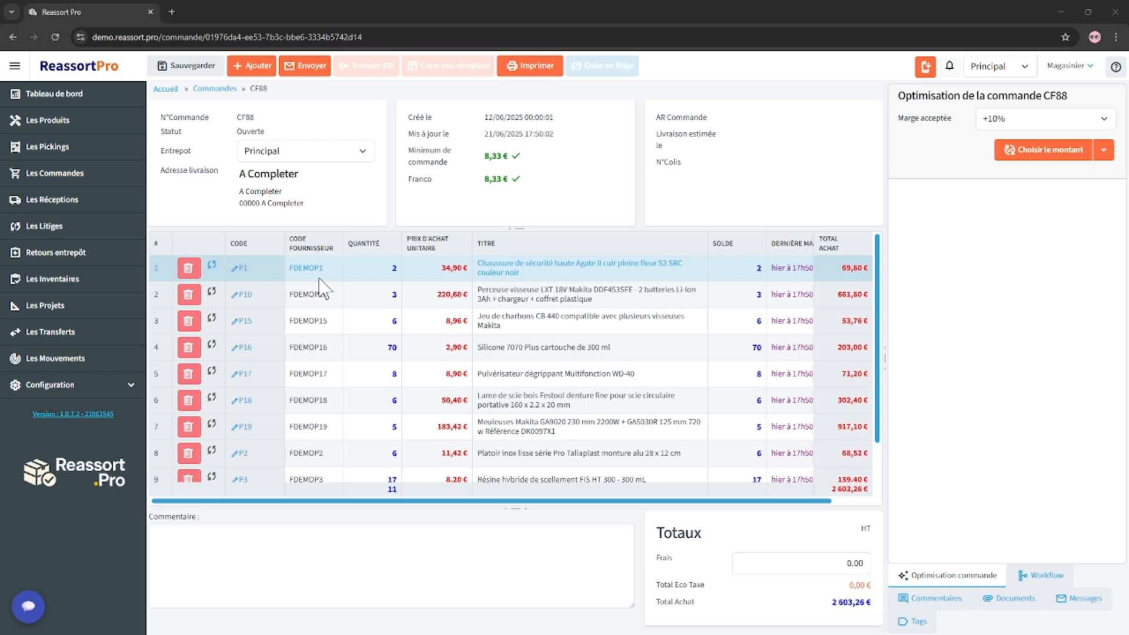
View the product images of order lines P10, P1 and P16.
click(389, 294)
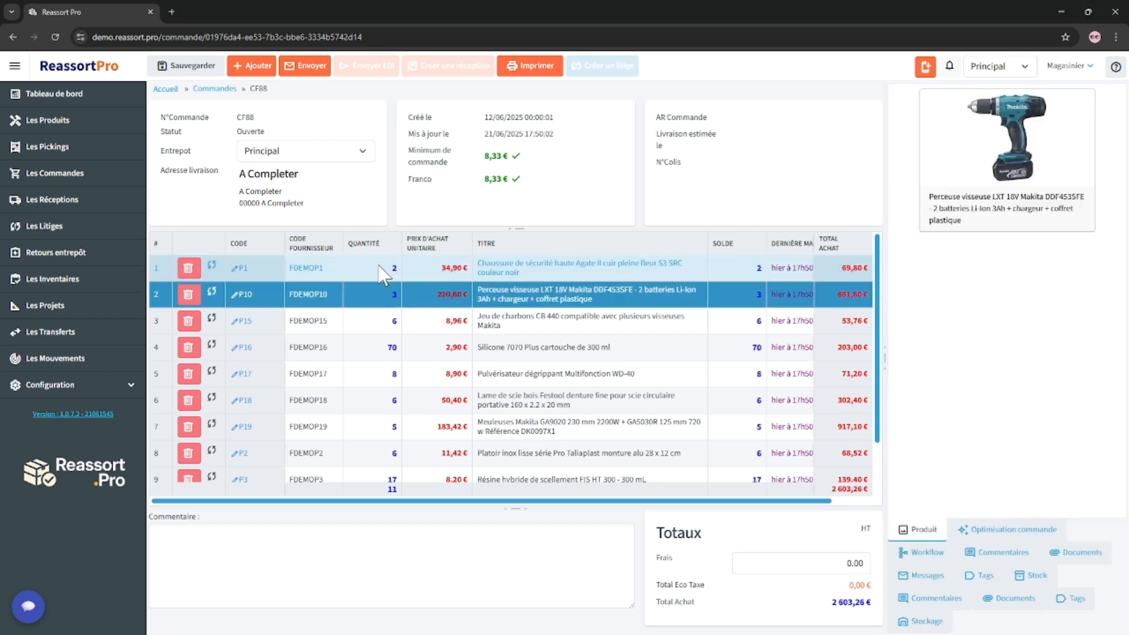
click(381, 275)
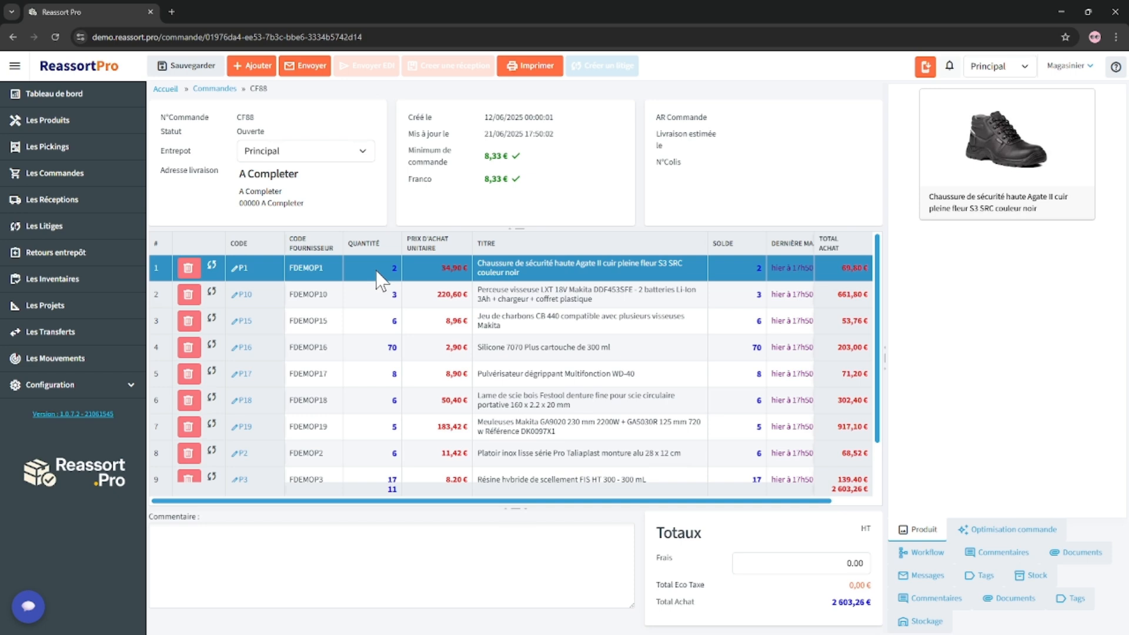
click(377, 354)
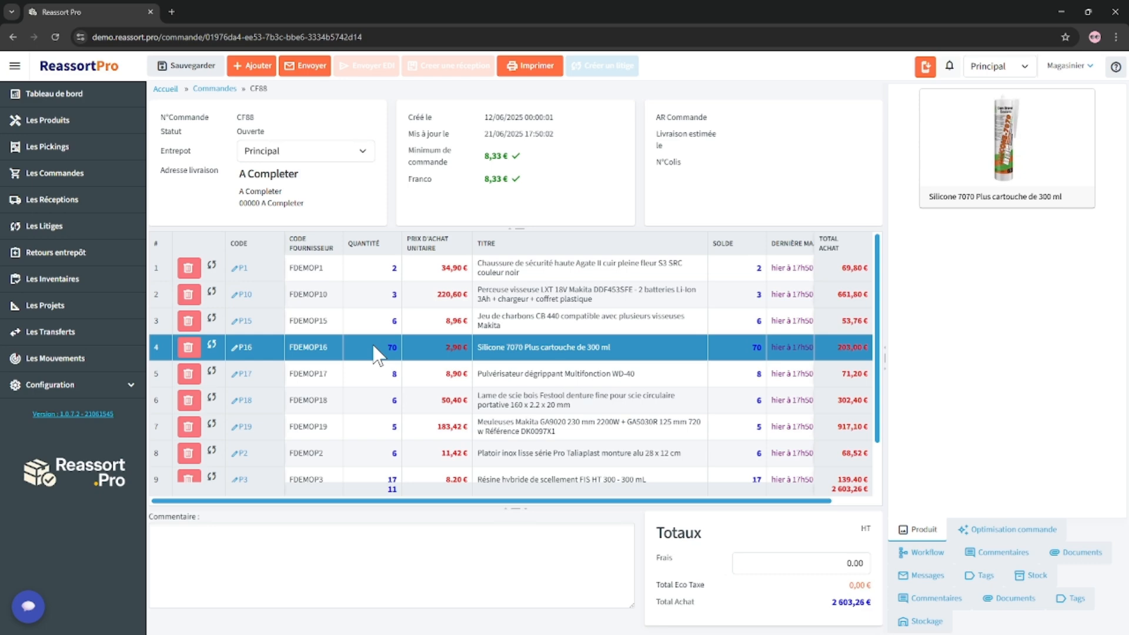
click(253, 66)
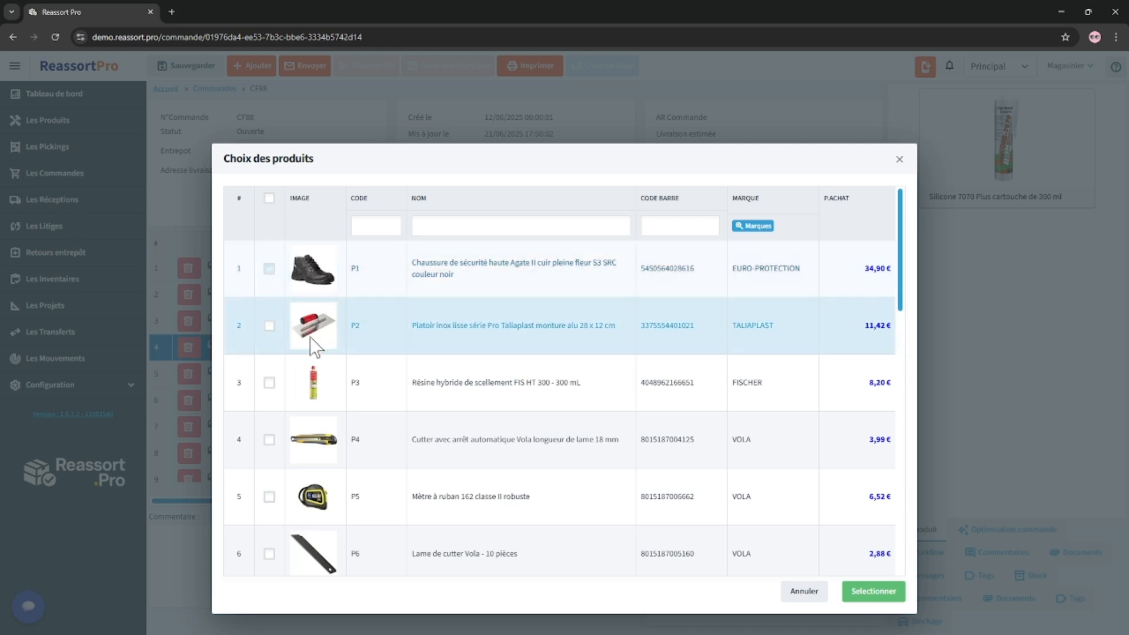
click(269, 268)
click(804, 593)
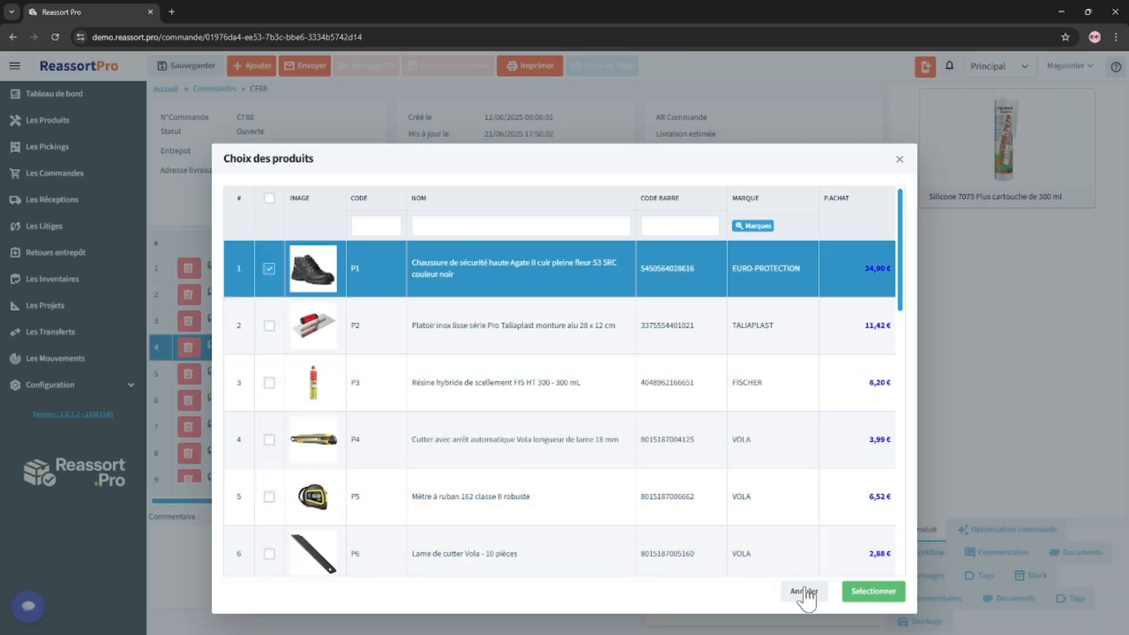
click(613, 372)
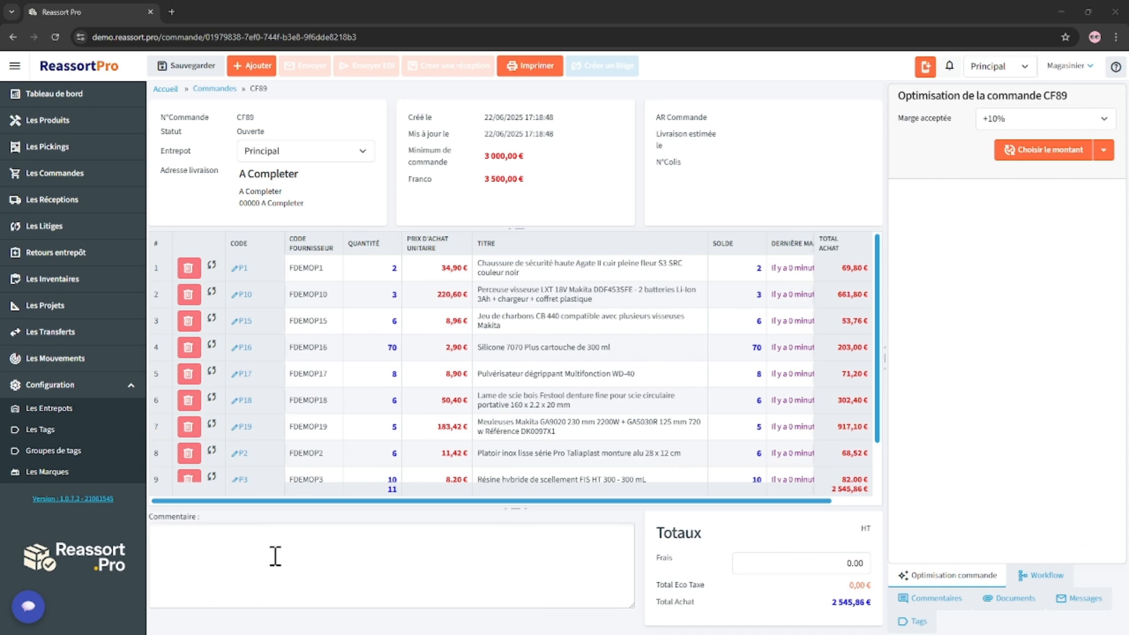
Enter "commentaire" as the comment of the new order.
click(238, 542)
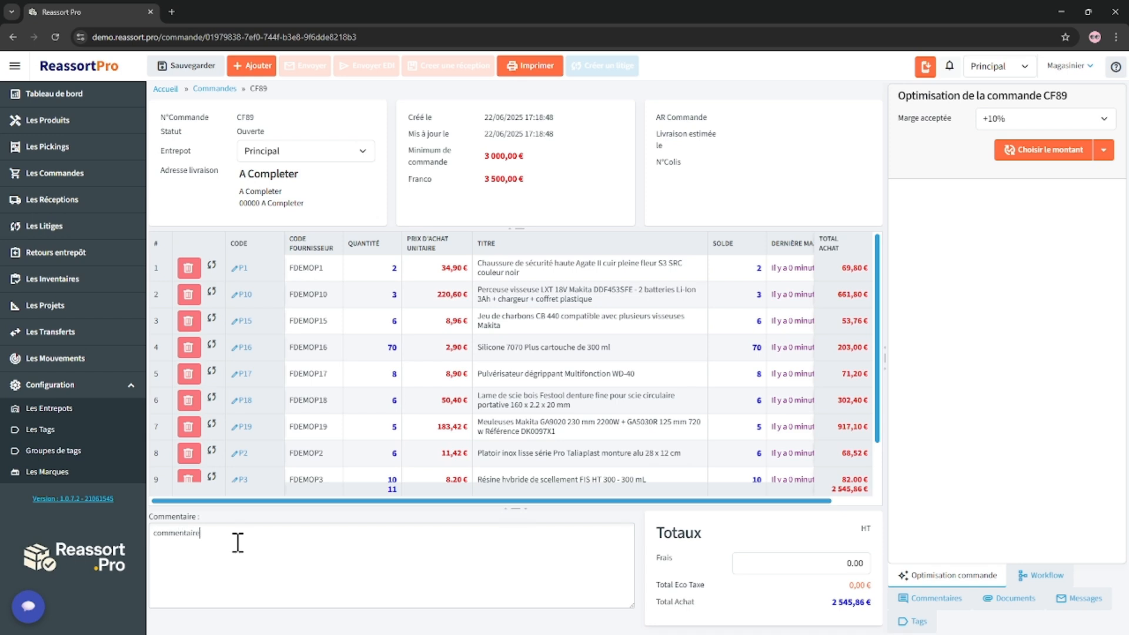
text(commentaire)
Automatically fill the order to reach the supplier's 3000 € order minimum and confirm the added quantities.
click(1103, 151)
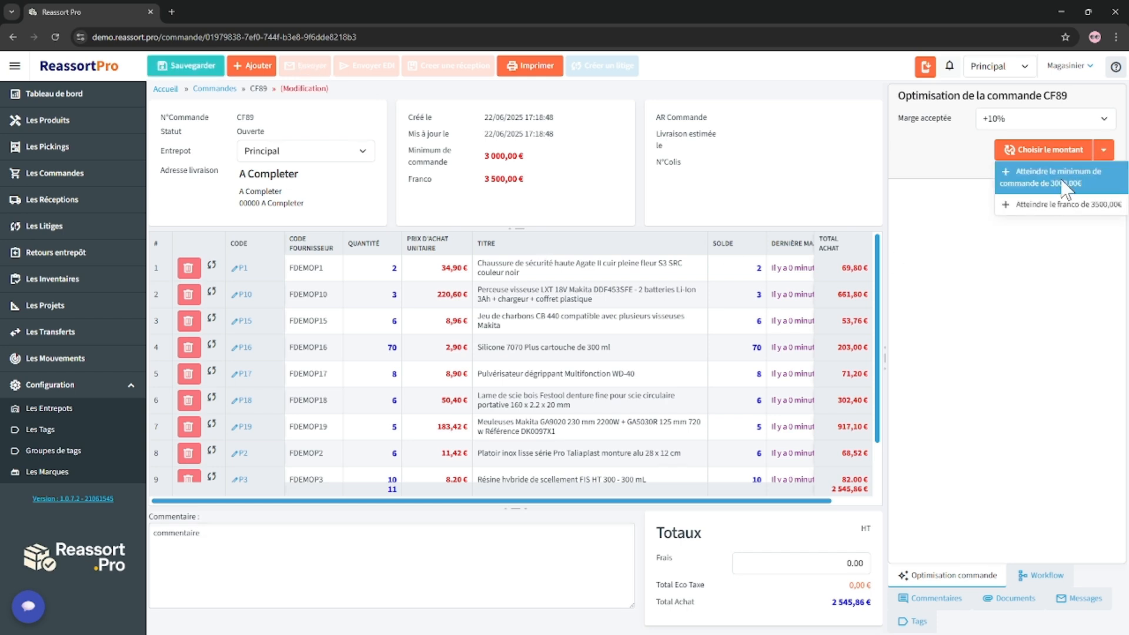
click(1065, 179)
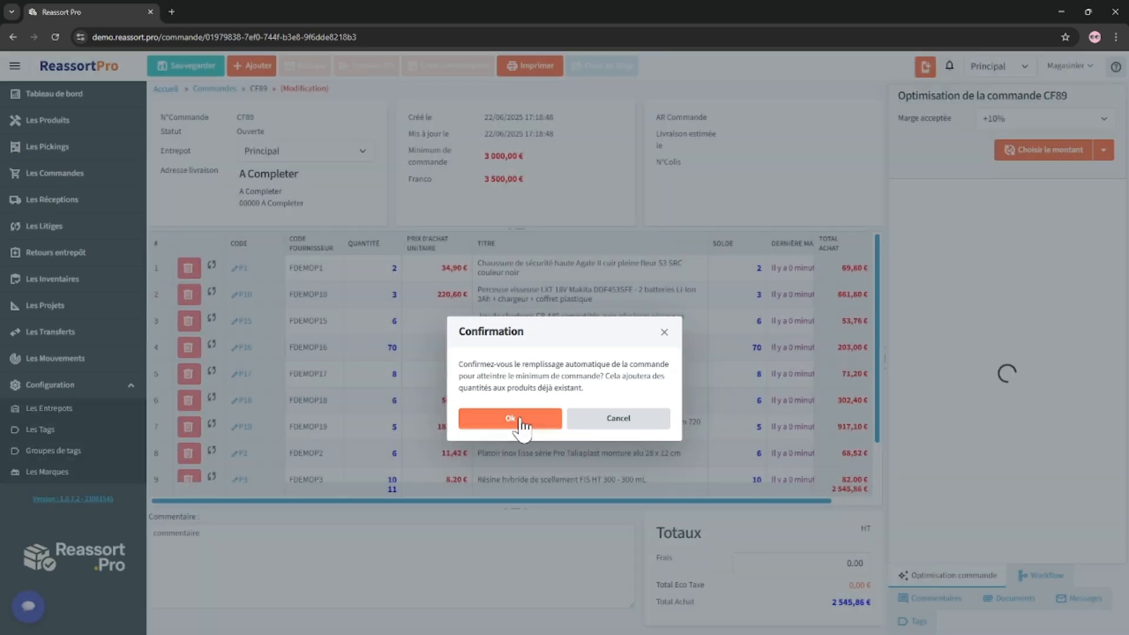
click(510, 418)
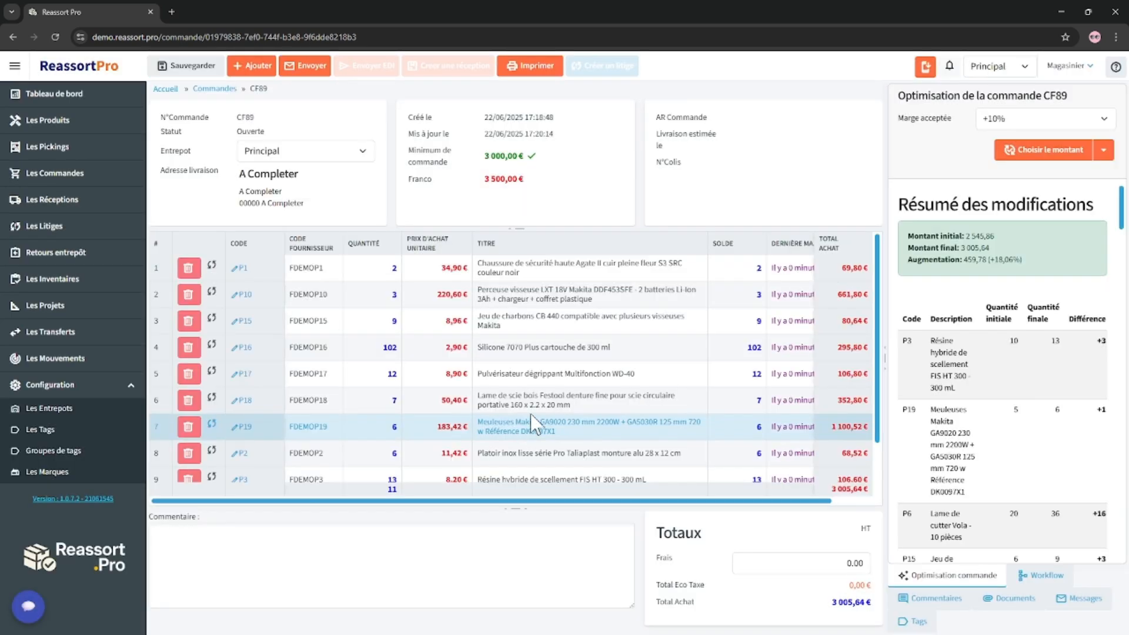
Examine the optimisation's summary of quantity changes and its processing details.
scroll(1044, 368, down, 3)
scroll(1044, 368, down, 10)
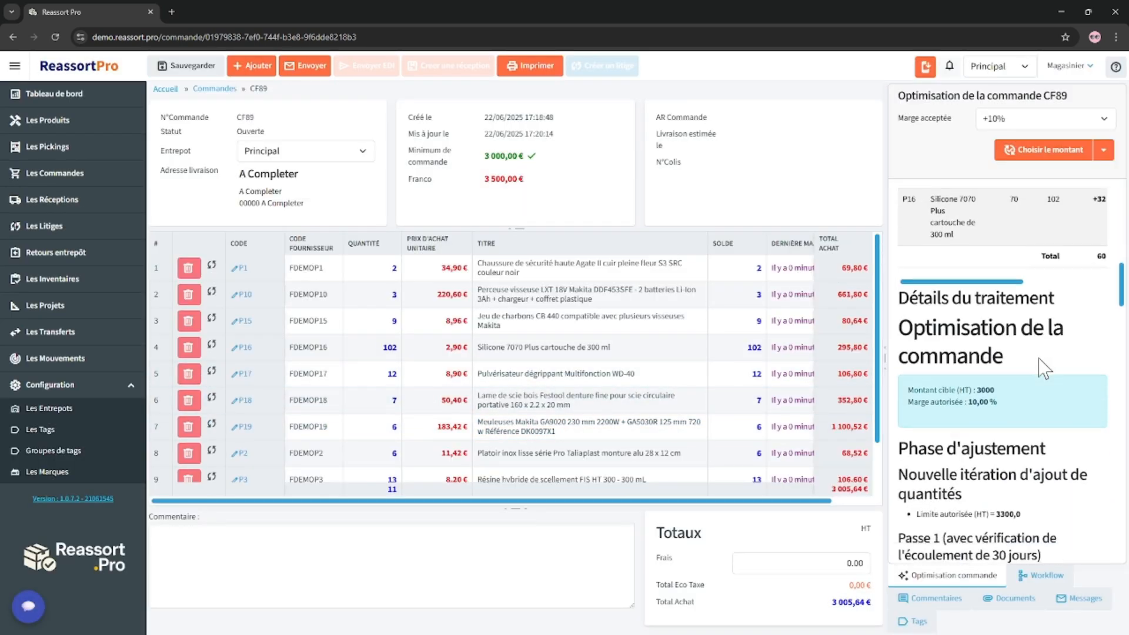
scroll(1044, 368, down, 8)
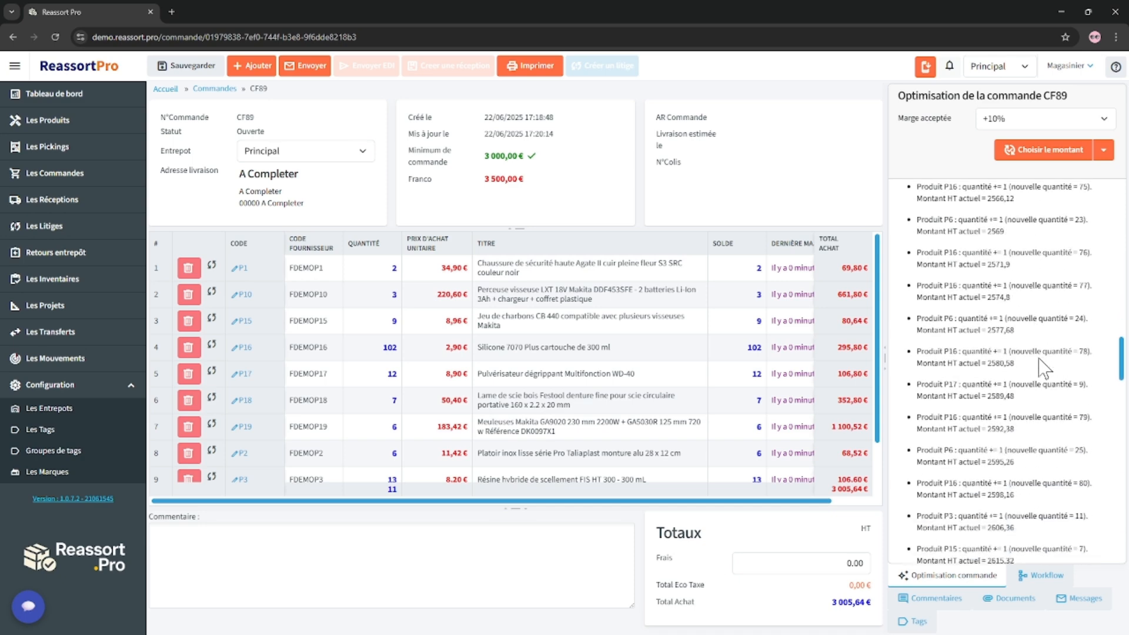
scroll(1040, 360, up, 10)
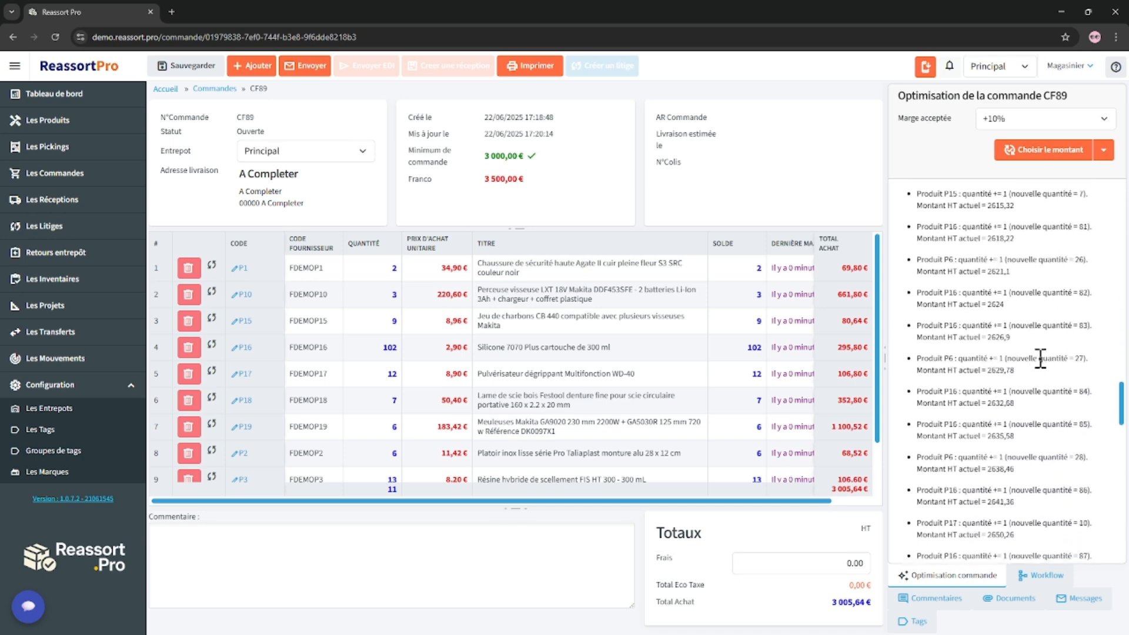
scroll(1041, 360, up, 12)
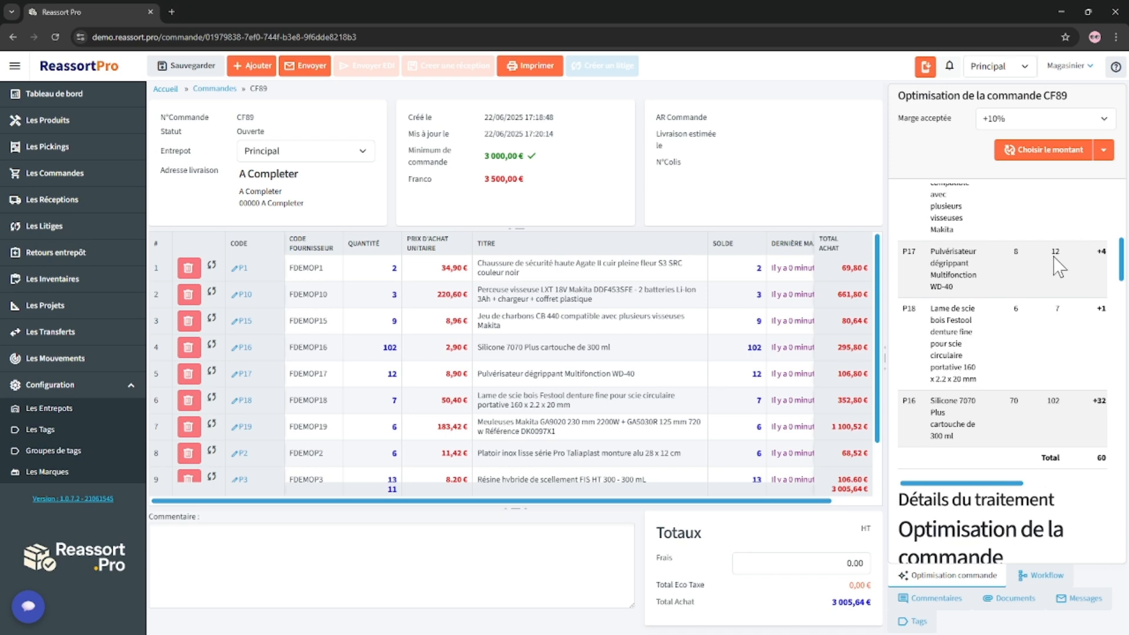
scroll(1030, 288, up, 1)
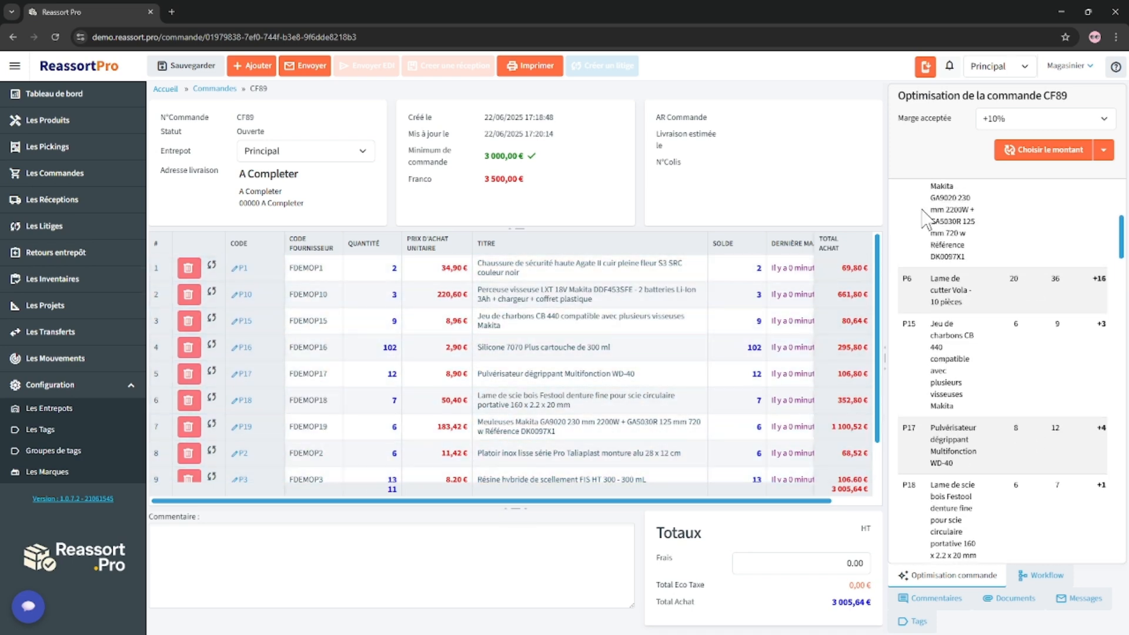
Automatically fill the order to reach the 3500 € franco amount and confirm the added quantities.
click(1103, 150)
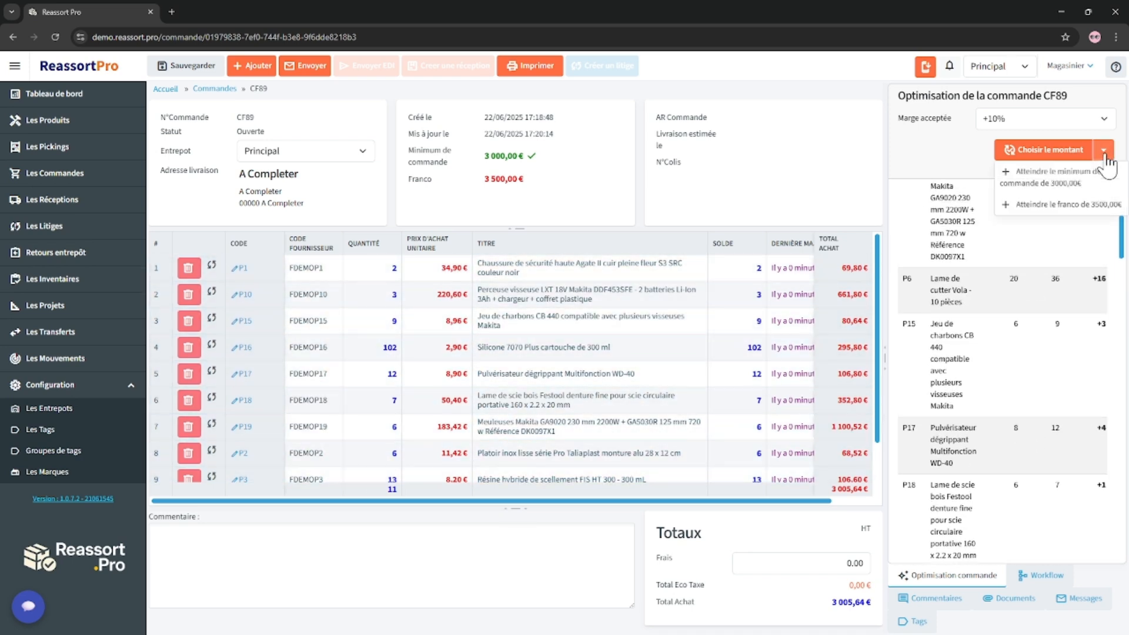
click(1059, 205)
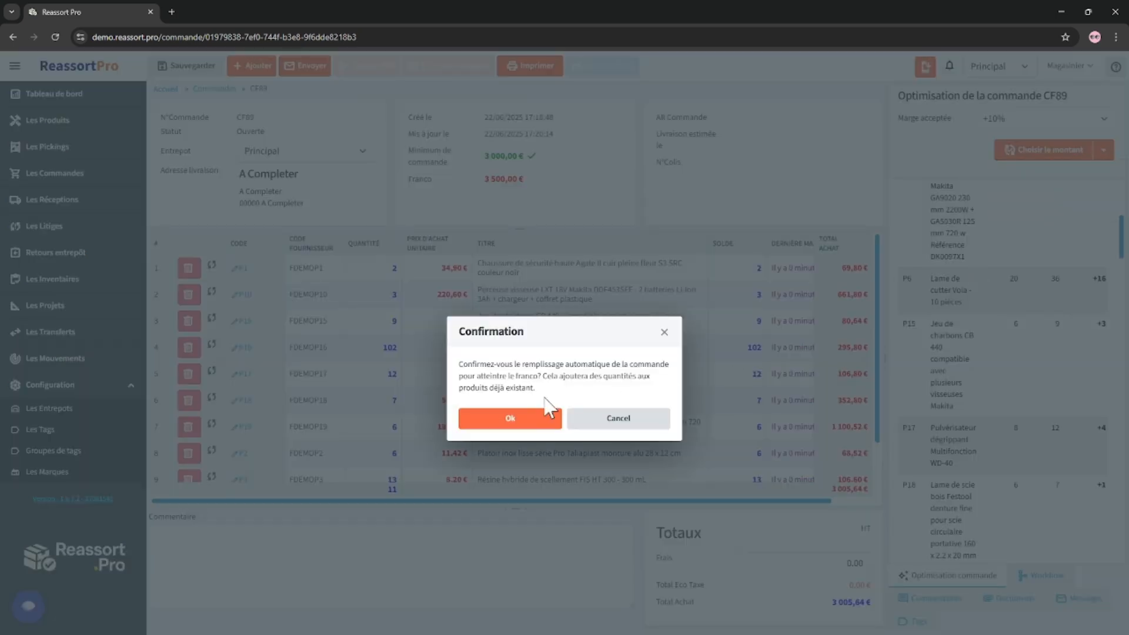
click(519, 417)
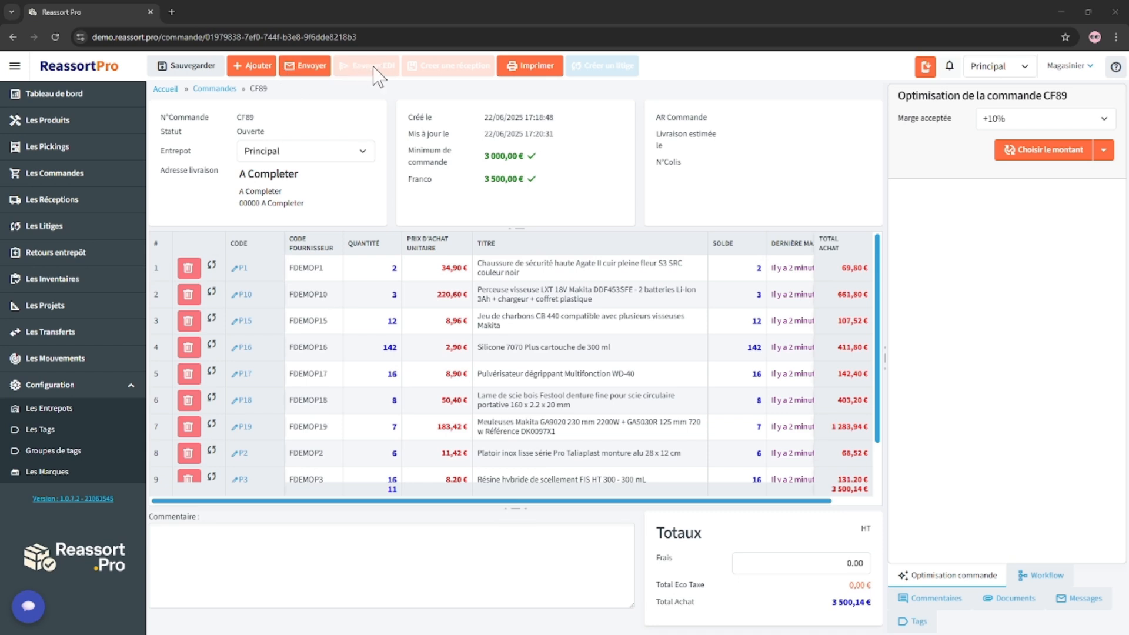
Review the email prepared for sending the order to the supplier and close it without sending.
click(305, 68)
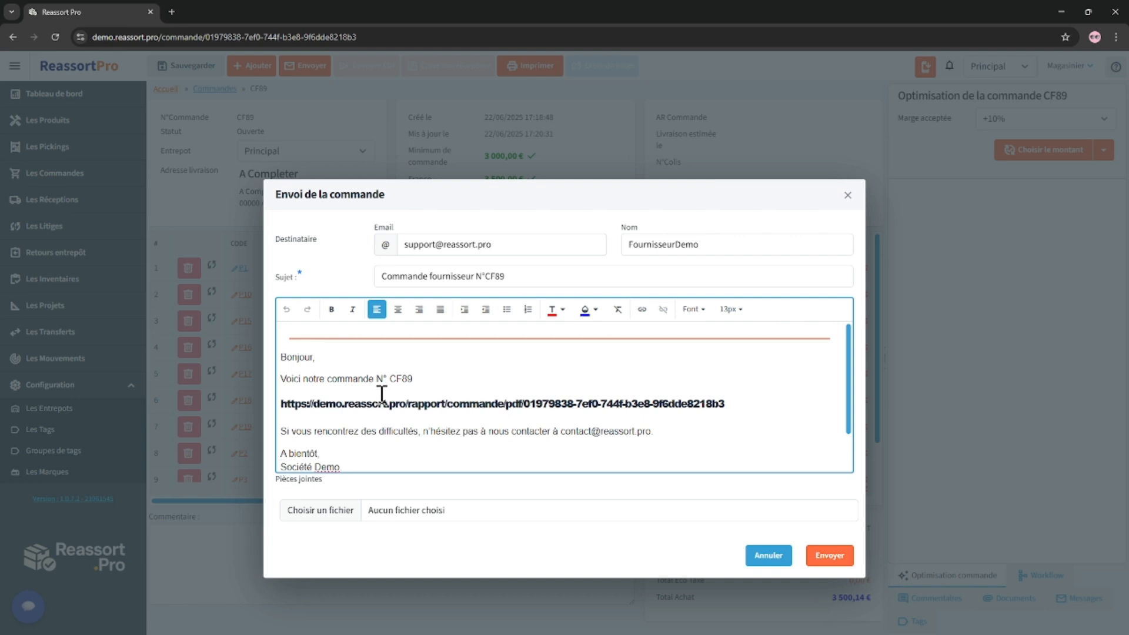
click(519, 434)
click(782, 557)
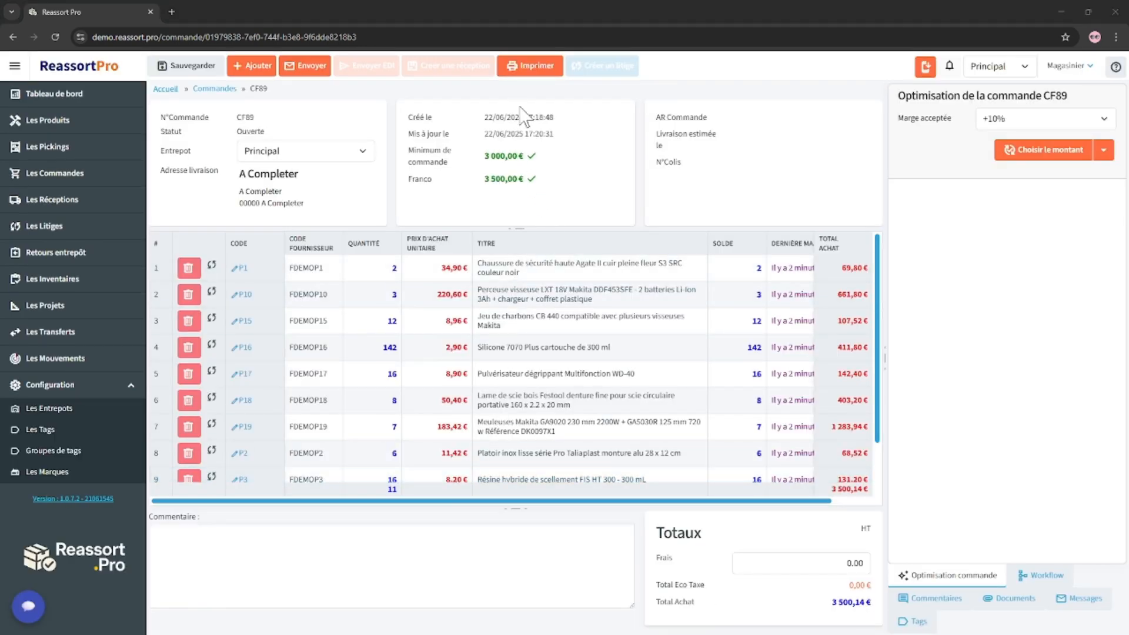
View the printable version of the order and return to the order's detail page.
click(529, 68)
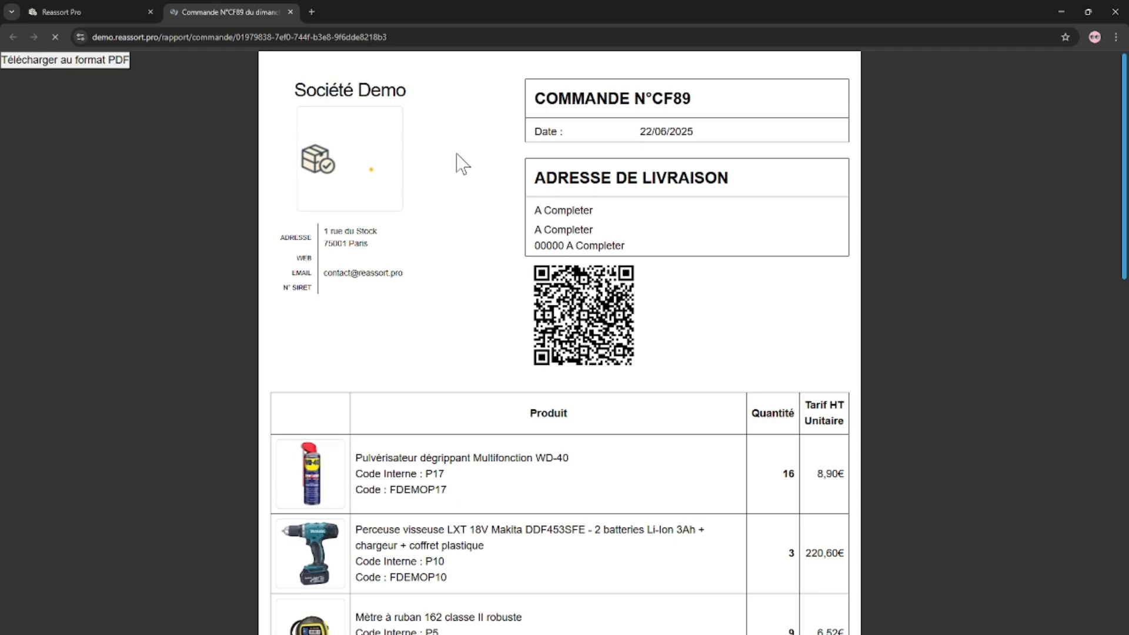
click(93, 15)
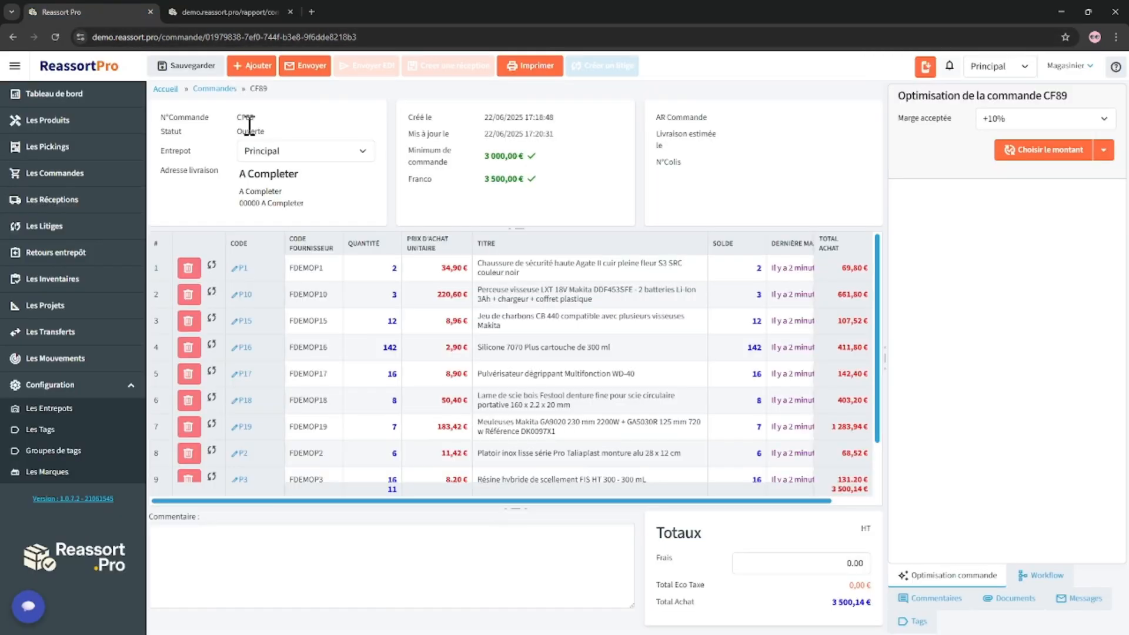